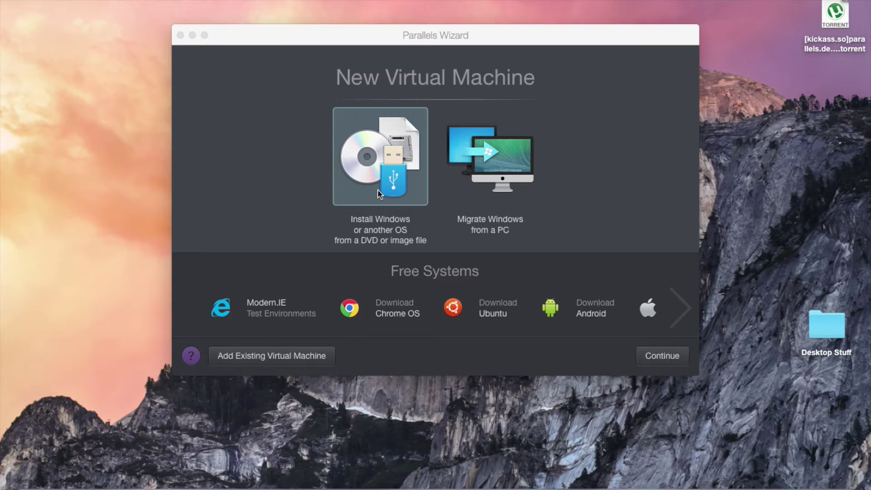
Drag the New Virtual Machine wizard window up to the top-left of the screen.
{"action": "left_click_drag", "start_coordinate": [394, 34], "coordinate": [446, 21]}
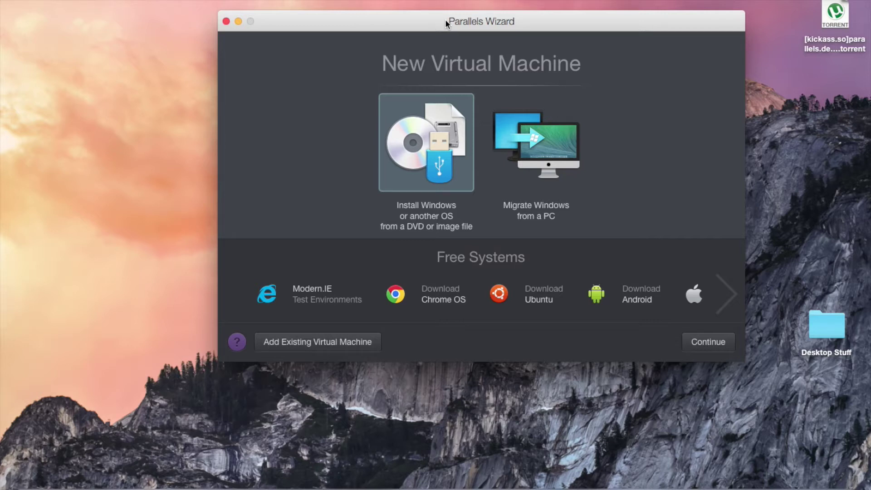
{"action": "left_click_drag", "start_coordinate": [357, 26], "coordinate": [168, 2]}
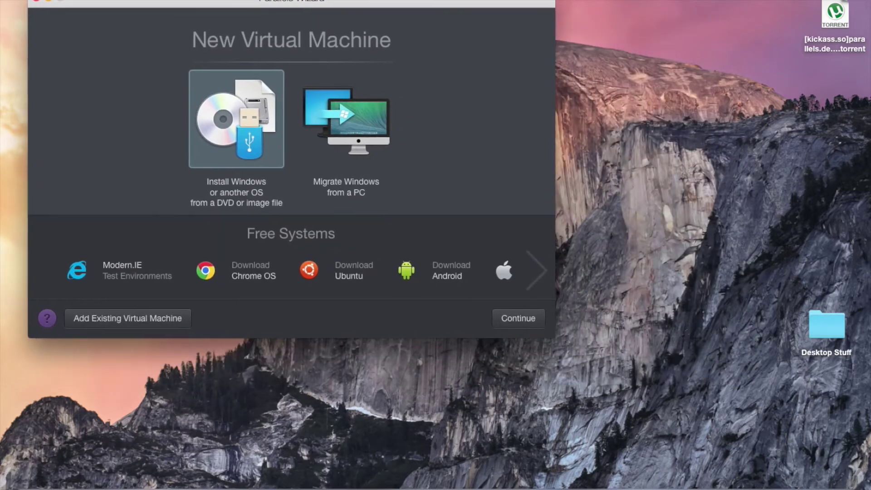
Page through the Free Systems carousel to the OS X recovery option, then recentre the wizard.
{"action": "left_click", "coordinate": [539, 275]}
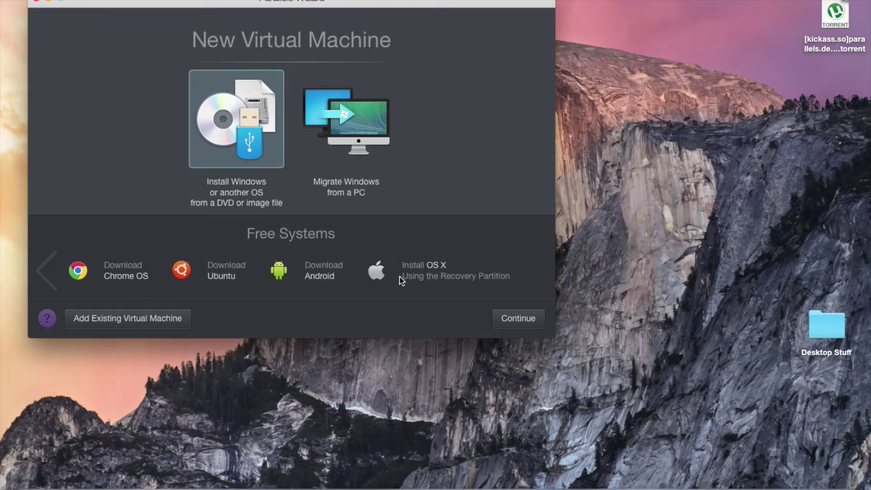
{"action": "left_click", "coordinate": [50, 264]}
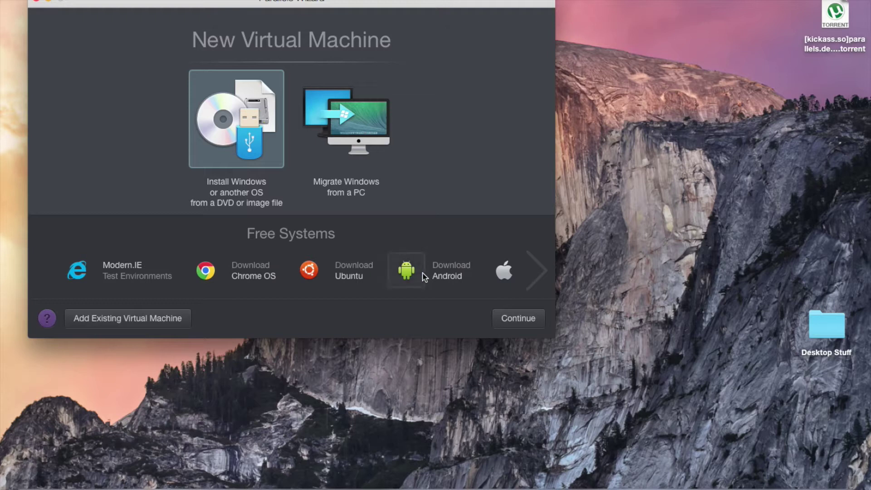
{"action": "left_click", "coordinate": [536, 270]}
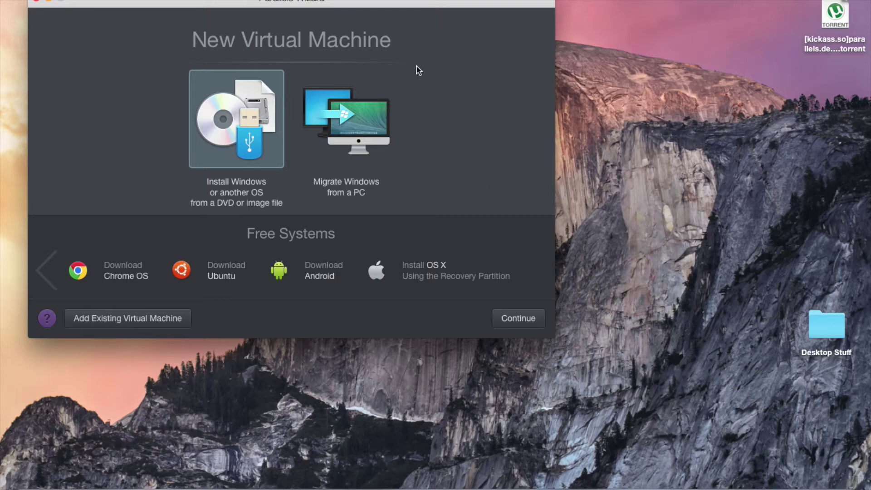
{"action": "left_click_drag", "start_coordinate": [389, 6], "coordinate": [473, 22]}
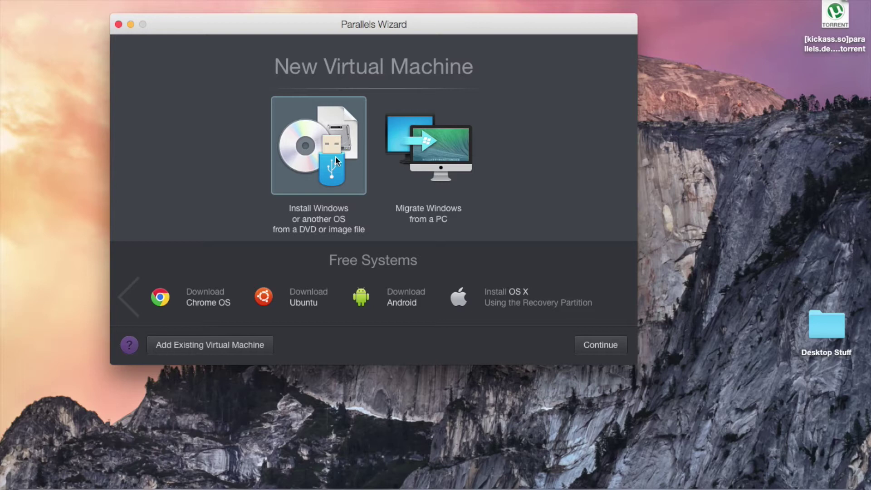
{"action": "left_click", "coordinate": [599, 344]}
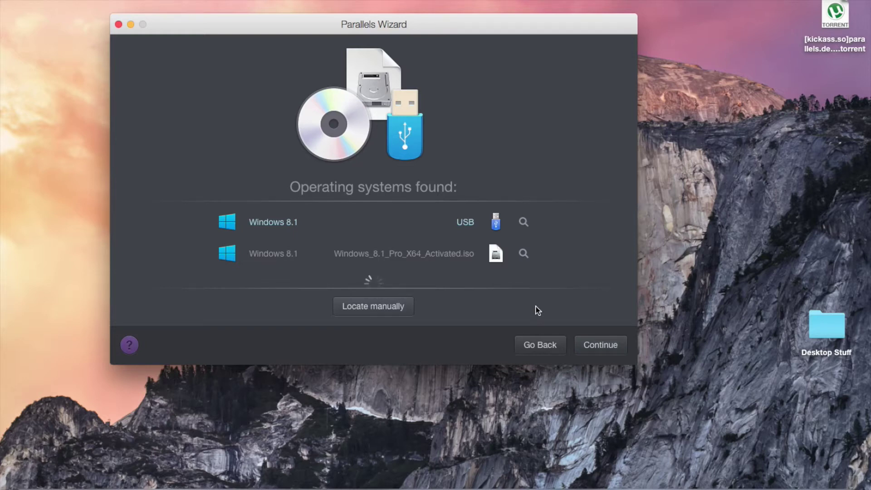
Choose Install Windows, select the Windows_8.1_Pro_X64_Activated.iso source, and continue.
{"action": "left_click", "coordinate": [542, 347]}
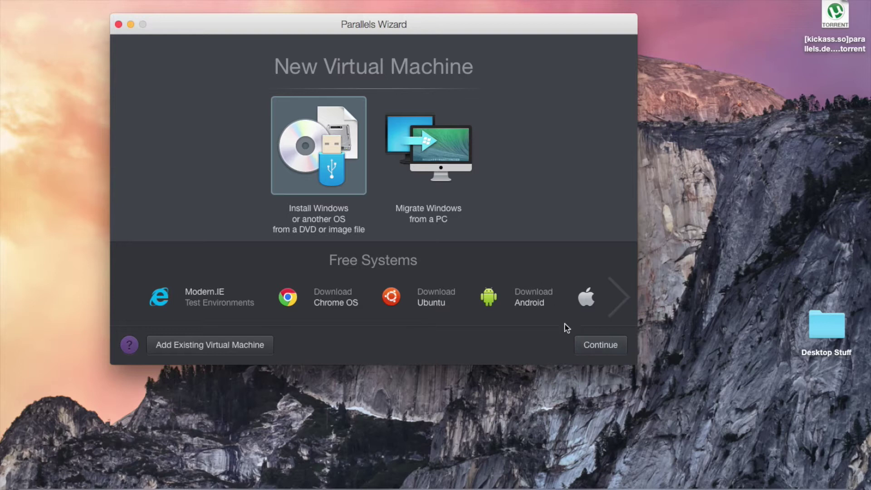
{"action": "left_click", "coordinate": [591, 352]}
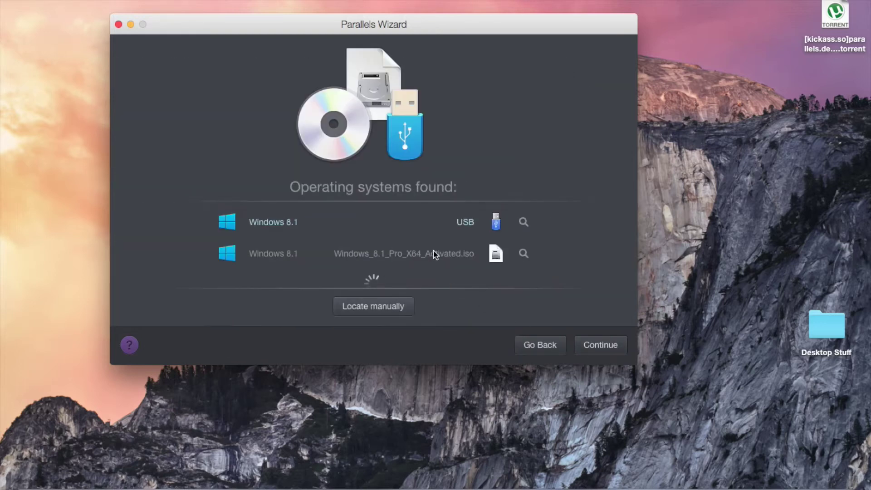
{"action": "left_click", "coordinate": [433, 253]}
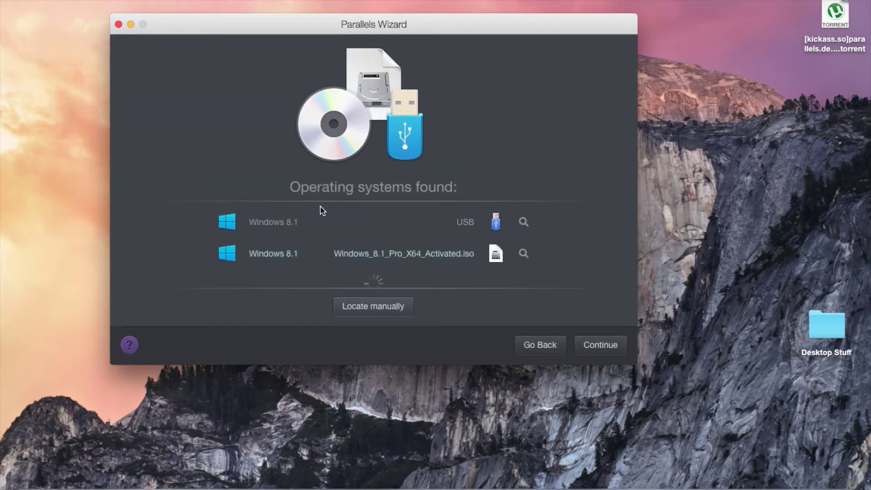
{"action": "left_click", "coordinate": [285, 226]}
{"action": "left_click", "coordinate": [286, 250]}
{"action": "left_click", "coordinate": [299, 224]}
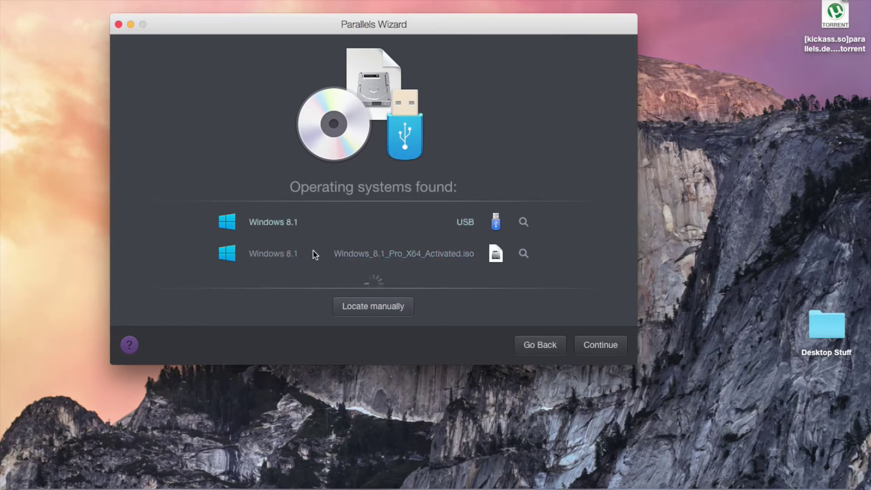
{"action": "left_click", "coordinate": [315, 256]}
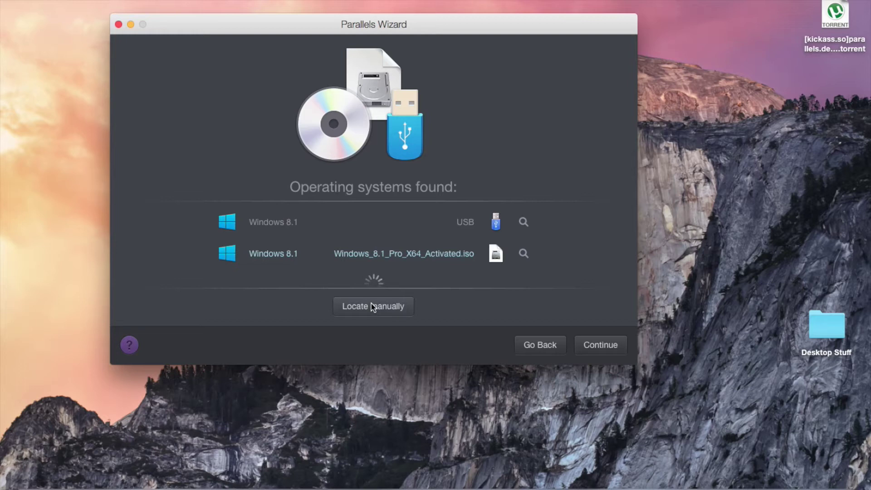
{"action": "left_click", "coordinate": [612, 346]}
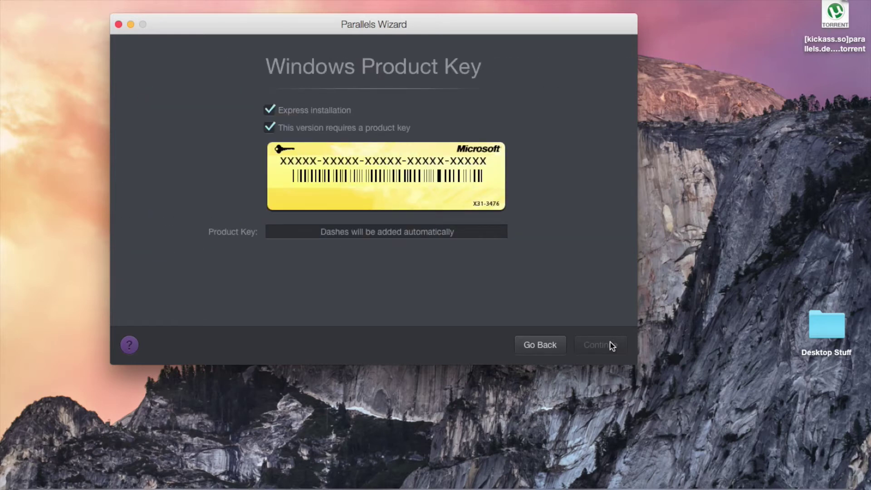
Enter the Windows product key in the Product Key field and continue.
{"action": "left_click", "coordinate": [364, 237]}
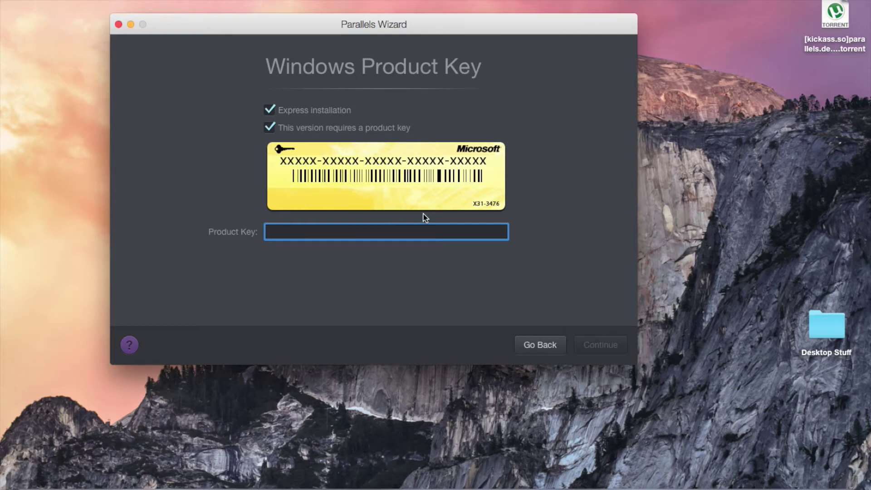
{"action": "type", "text": "XH"}
{"action": "type", "text": "Q8N-C3MCJ-RQXB6"}
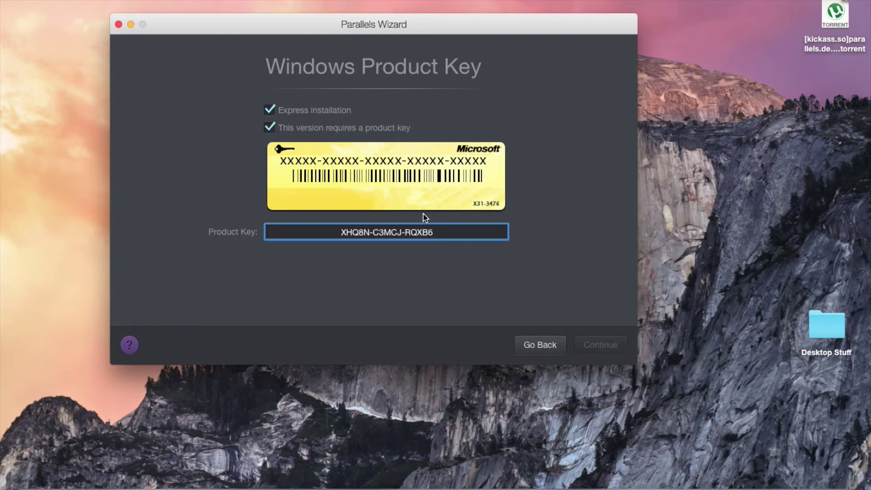
{"action": "type", "text": "-WCH"}
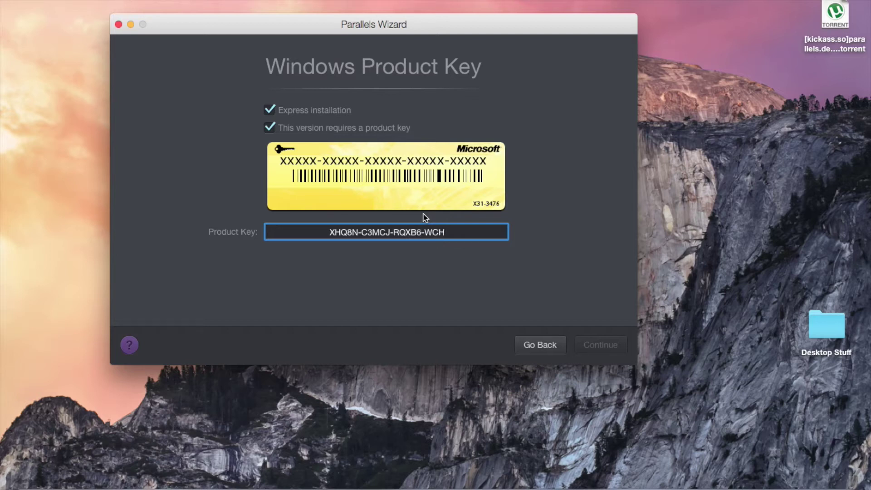
{"action": "type", "text": "YG"}
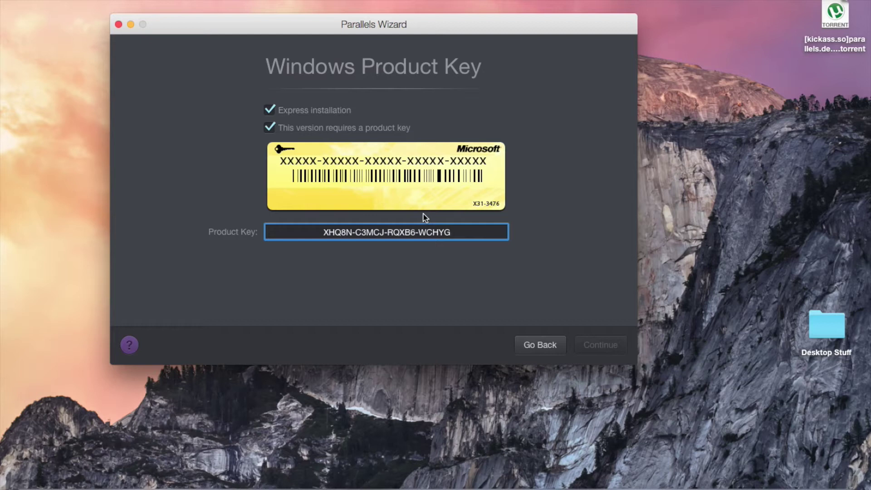
{"action": "type", "text": "-C"}
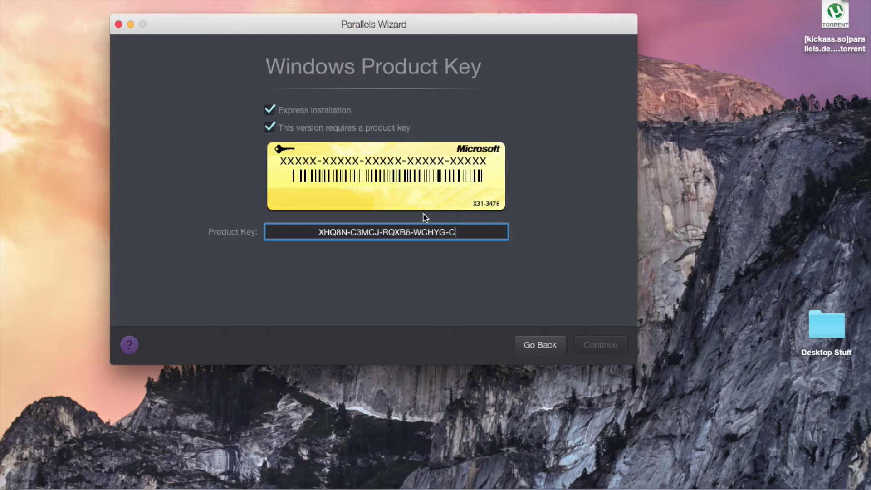
{"action": "type", "text": "9WKB"}
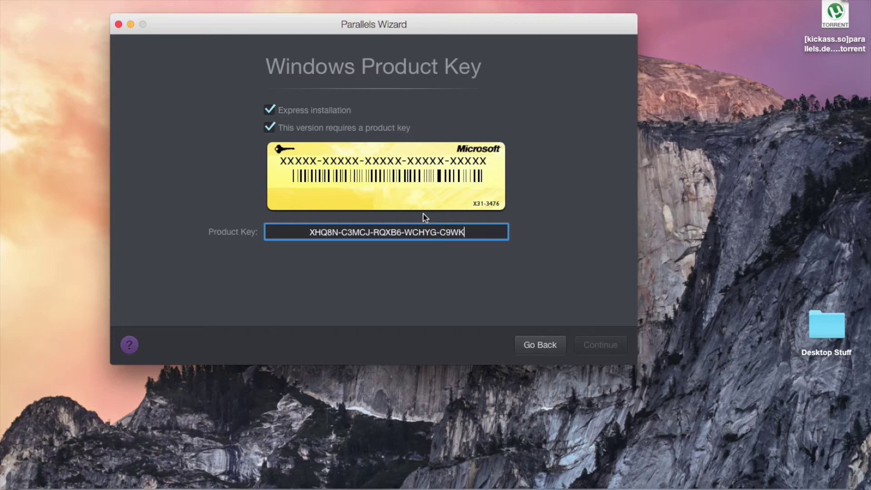
{"action": "left_click", "coordinate": [590, 346]}
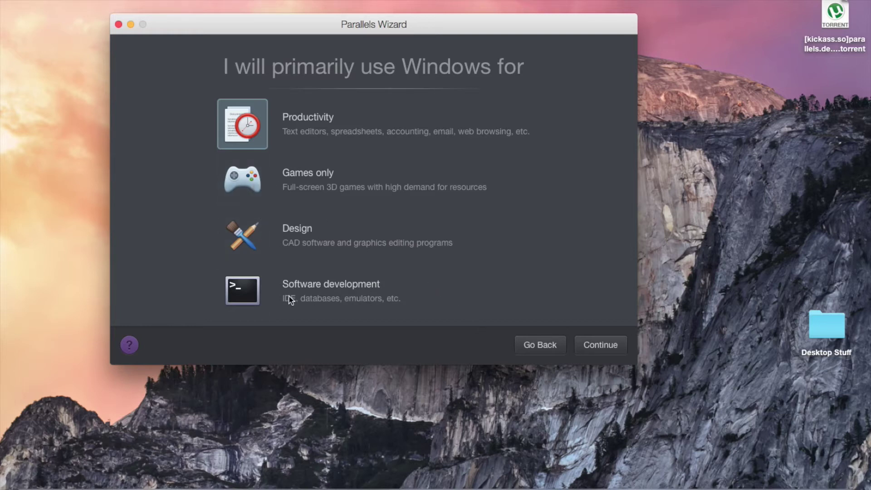
Switch between Software development and Games only, settle on Games only, and continue.
{"action": "left_click", "coordinate": [252, 287]}
{"action": "left_click", "coordinate": [254, 190]}
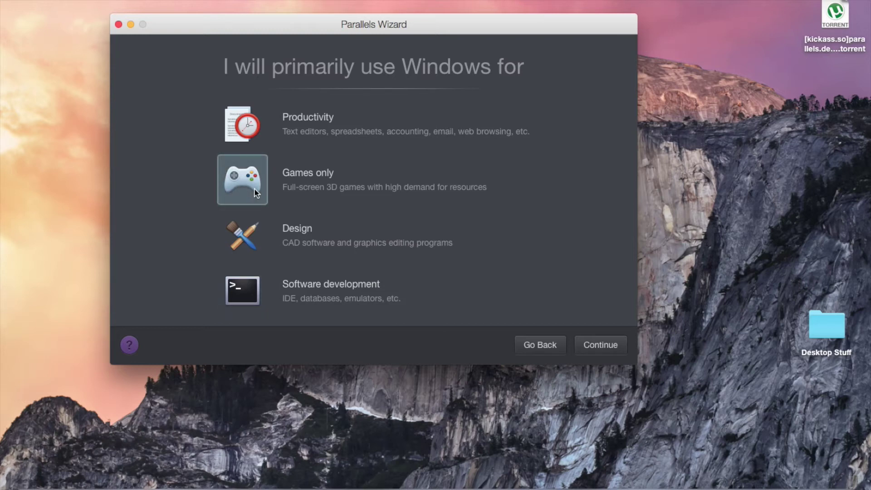
{"action": "left_click", "coordinate": [258, 285]}
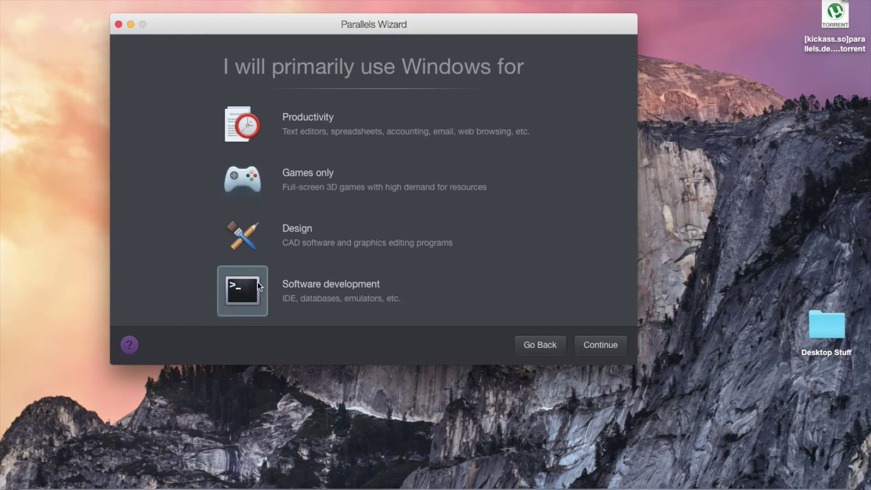
{"action": "left_click", "coordinate": [250, 169]}
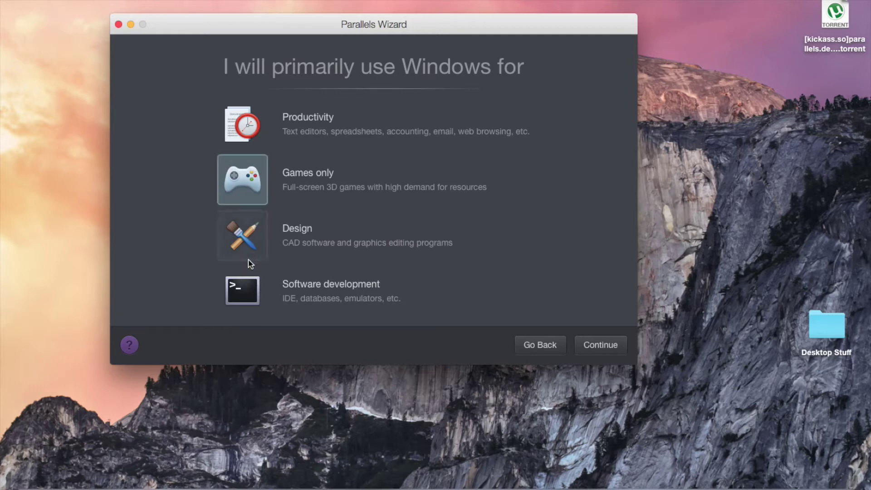
{"action": "left_click", "coordinate": [251, 273]}
{"action": "left_click", "coordinate": [247, 236]}
{"action": "left_click", "coordinate": [249, 180]}
{"action": "left_click", "coordinate": [261, 290]}
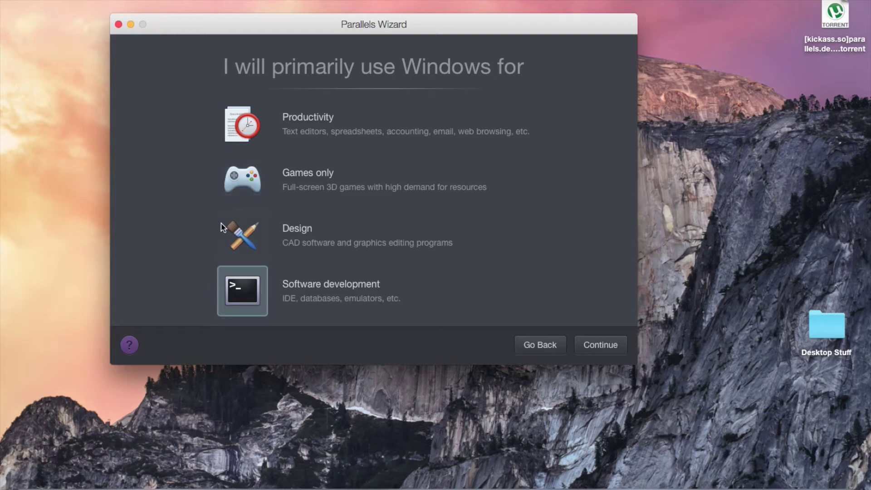
{"action": "left_click", "coordinate": [219, 176]}
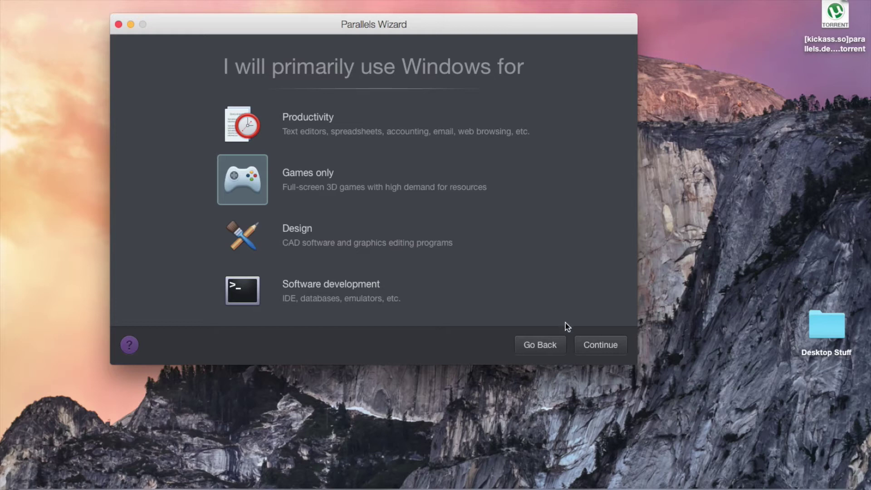
{"action": "left_click", "coordinate": [582, 346]}
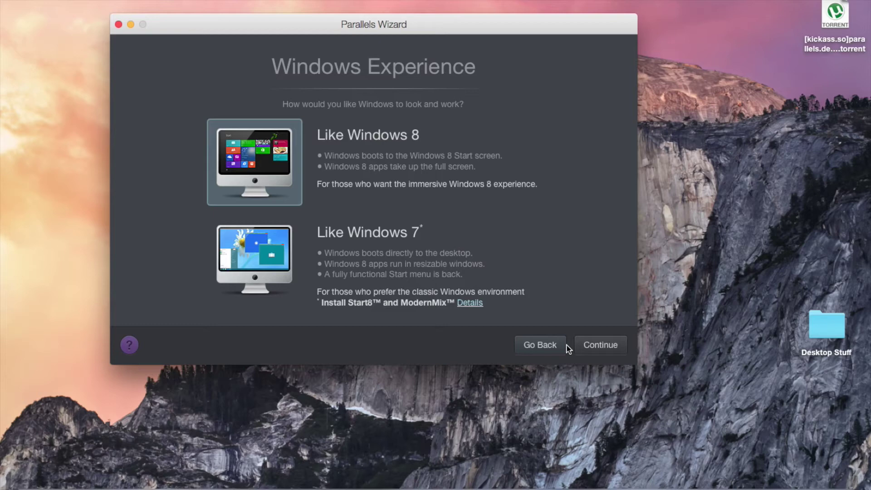
Return to the usage page, briefly pick Design, then reselect Games only and continue.
{"action": "left_click", "coordinate": [565, 345]}
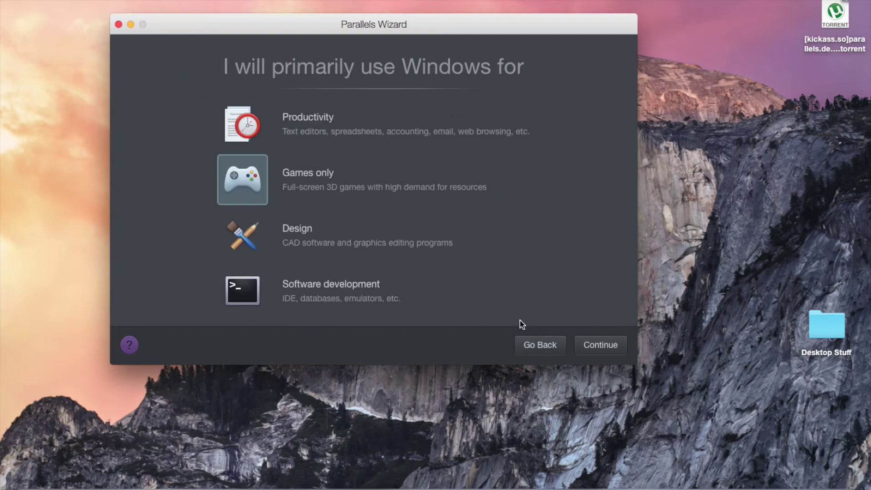
{"action": "left_click", "coordinate": [328, 252]}
{"action": "left_click", "coordinate": [248, 194]}
{"action": "left_click", "coordinate": [581, 348]}
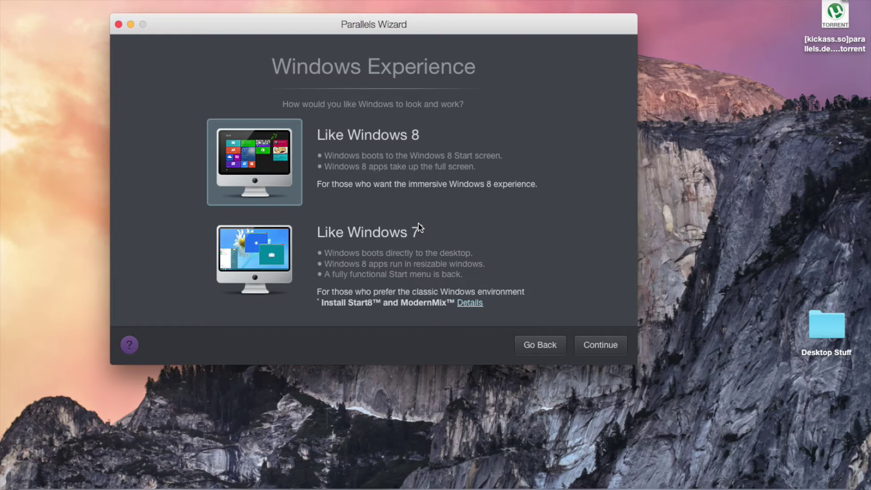
Select the Like Windows 7 experience and continue to Name and Location.
{"action": "left_click", "coordinate": [272, 259]}
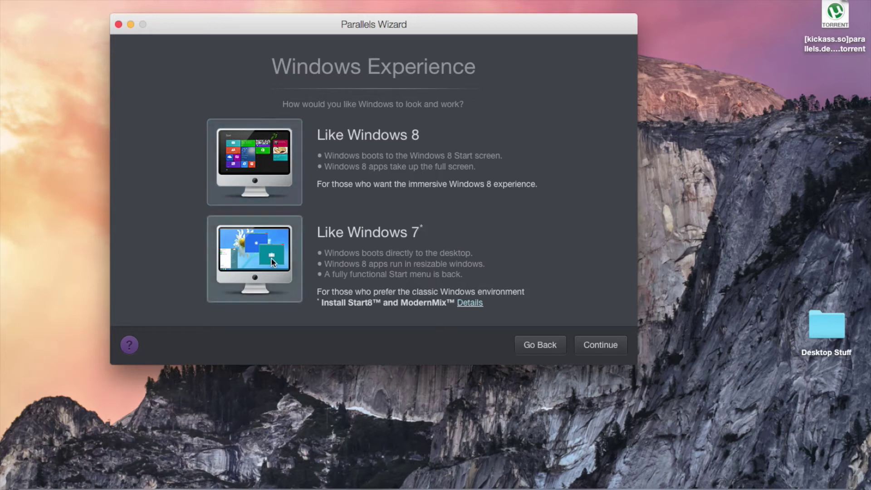
{"action": "left_click", "coordinate": [267, 169]}
{"action": "left_click", "coordinate": [266, 235]}
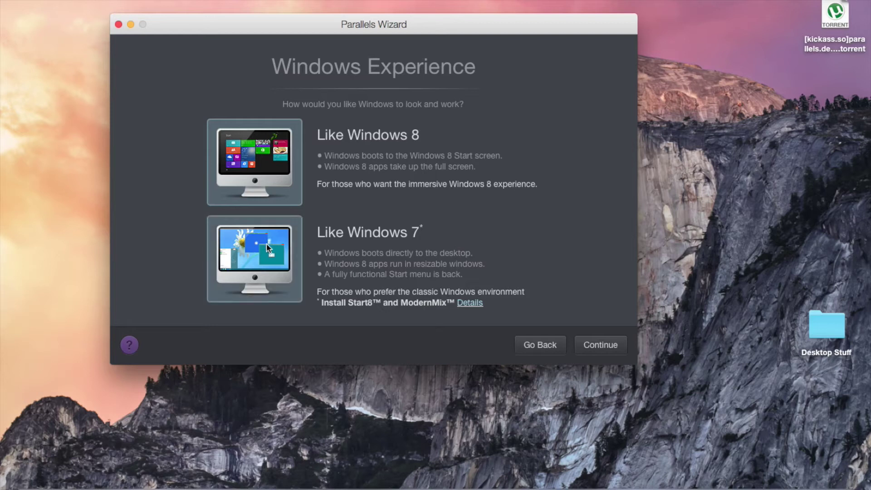
{"action": "left_click", "coordinate": [264, 172]}
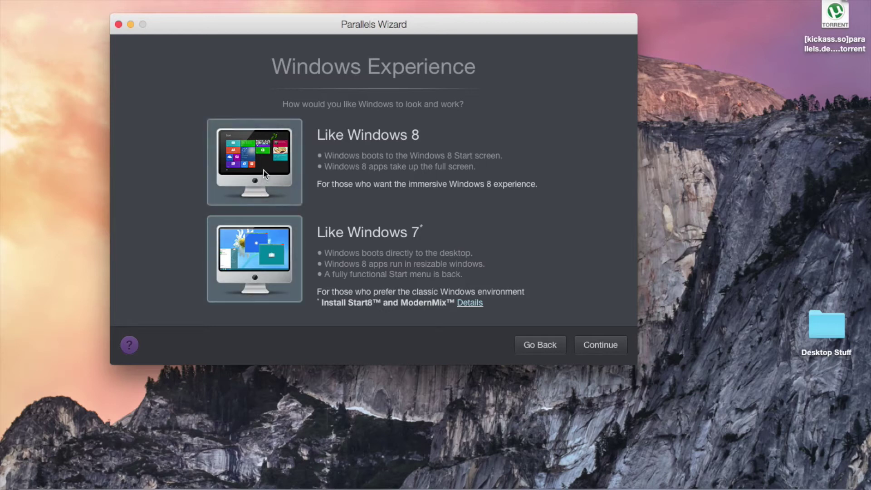
{"action": "left_click", "coordinate": [267, 276]}
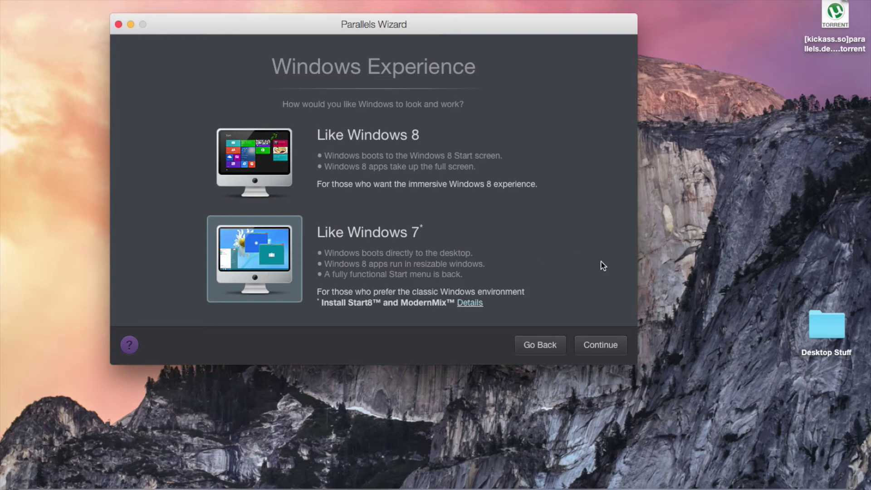
{"action": "left_click", "coordinate": [605, 347]}
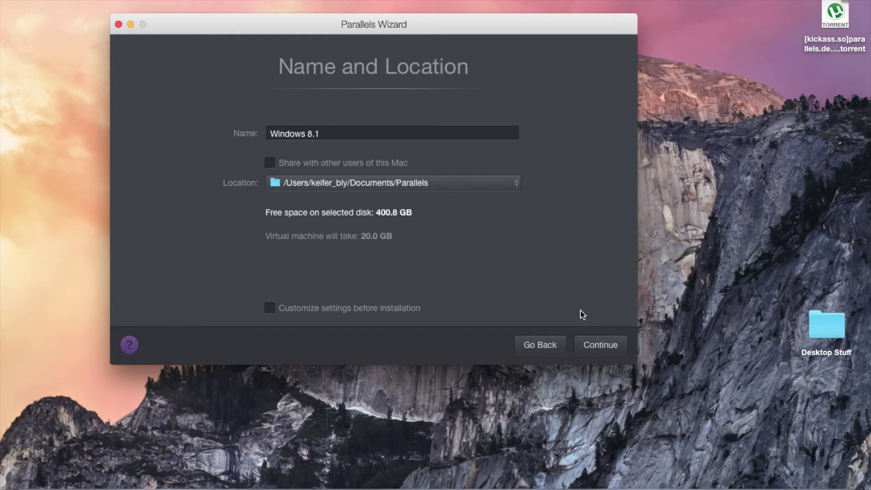
Leave sharing with other users off, enable Customize settings before installation, and continue.
{"action": "left_click", "coordinate": [380, 163]}
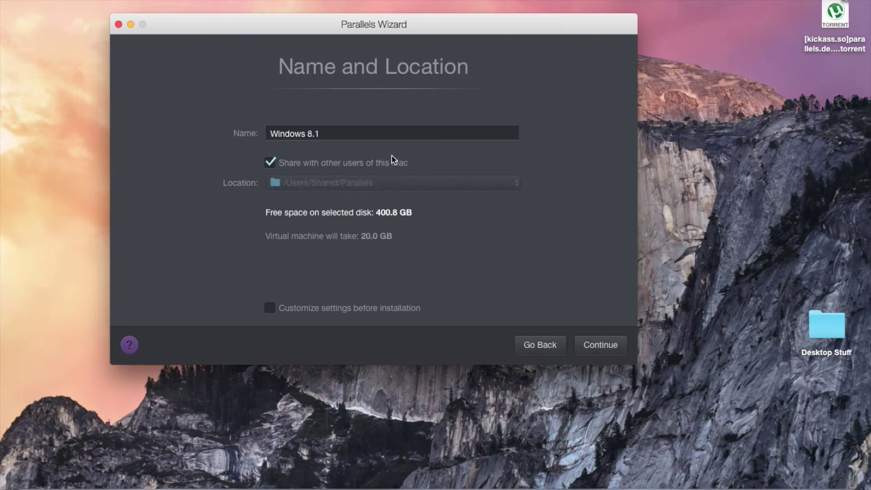
{"action": "left_click", "coordinate": [392, 164]}
{"action": "left_click", "coordinate": [392, 164]}
{"action": "left_click", "coordinate": [393, 165]}
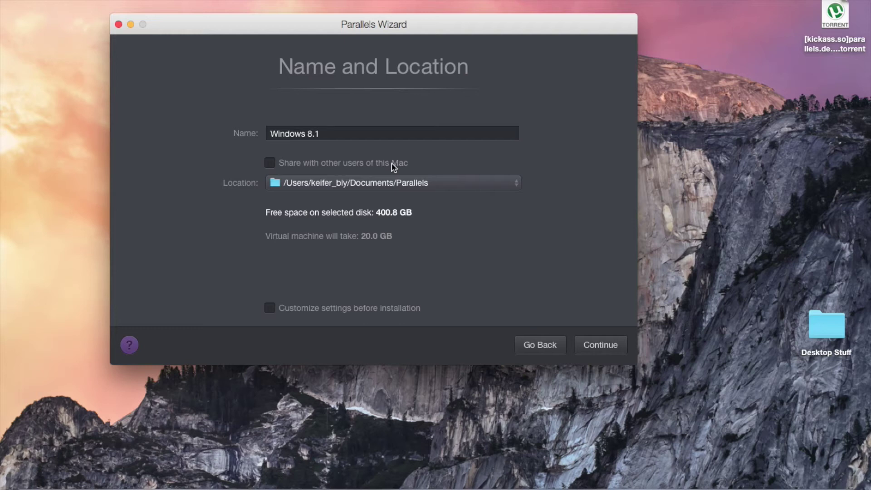
{"action": "left_click", "coordinate": [330, 311]}
{"action": "left_click", "coordinate": [330, 311]}
{"action": "left_click", "coordinate": [330, 311]}
{"action": "left_click", "coordinate": [588, 344]}
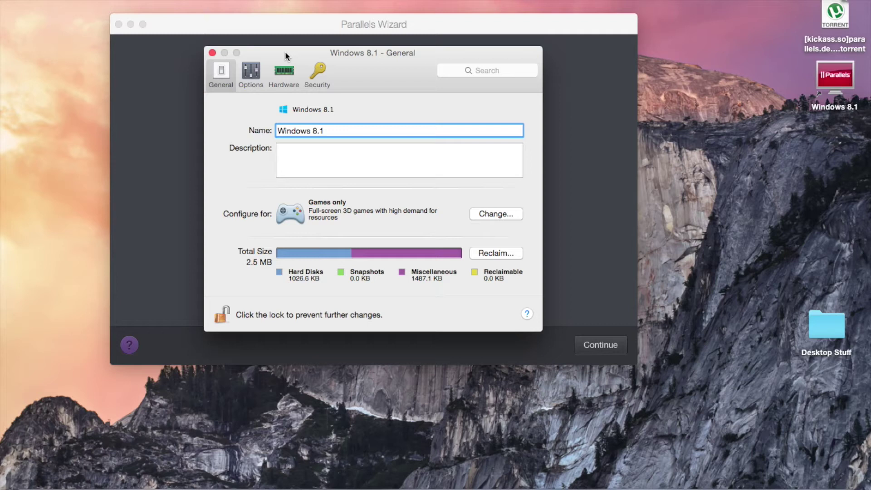
{"action": "left_click", "coordinate": [292, 71]}
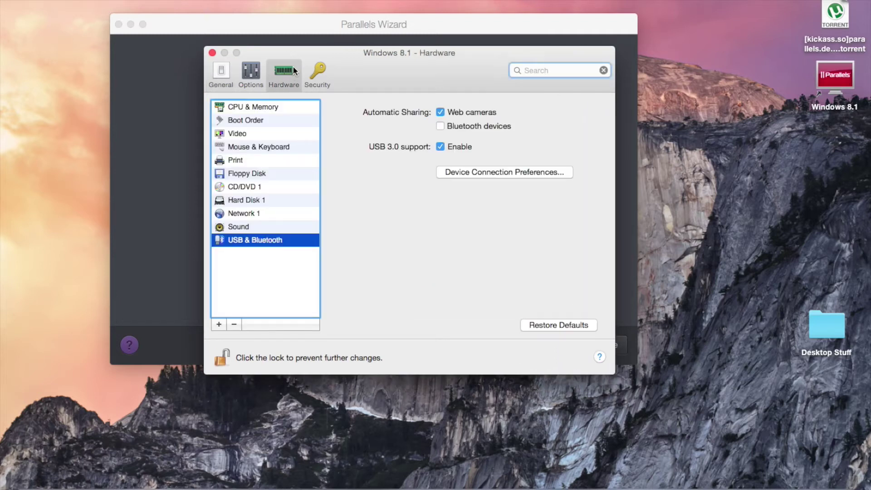
{"action": "left_click", "coordinate": [267, 133]}
{"action": "left_click", "coordinate": [275, 187]}
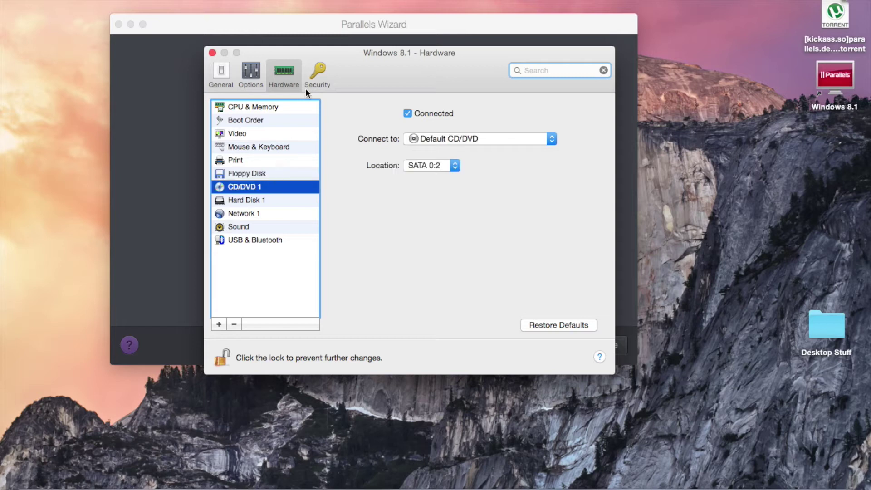
{"action": "left_click", "coordinate": [314, 77]}
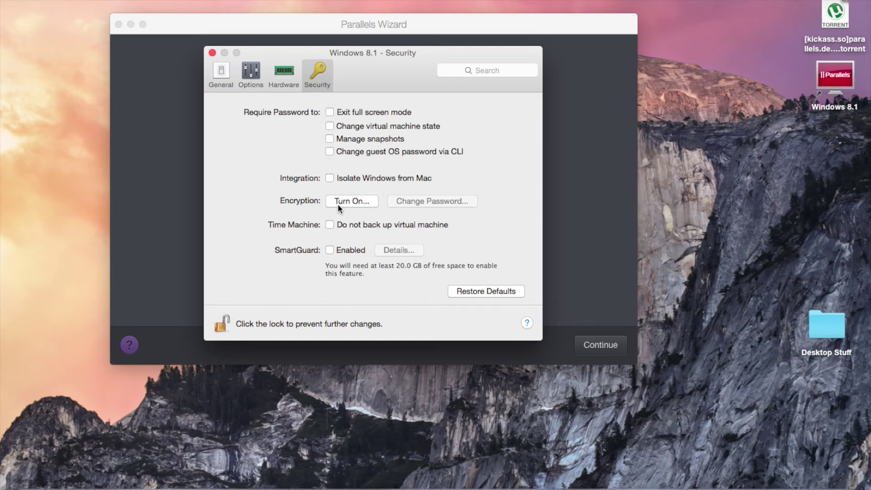
{"action": "left_click", "coordinate": [282, 77]}
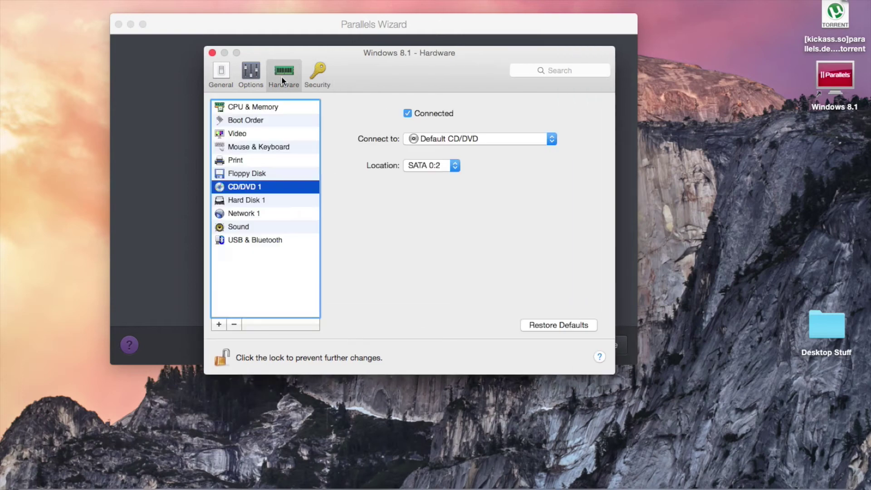
{"action": "left_click", "coordinate": [255, 78]}
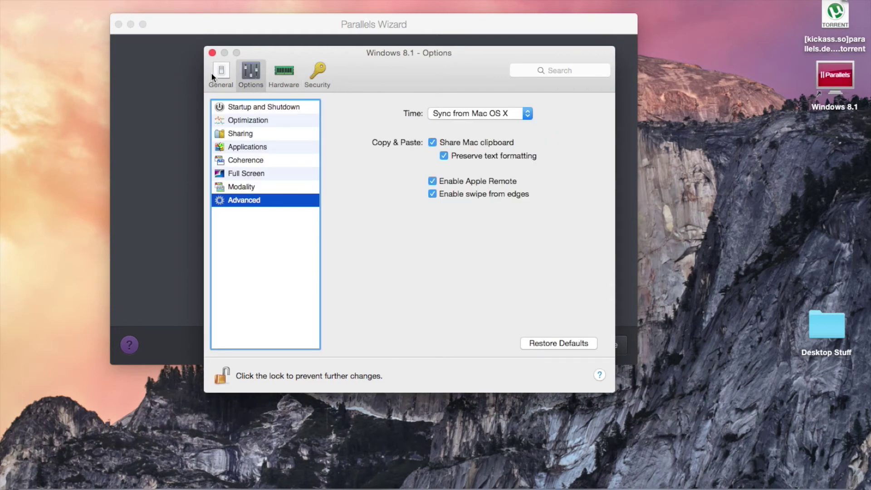
{"action": "left_click", "coordinate": [212, 72]}
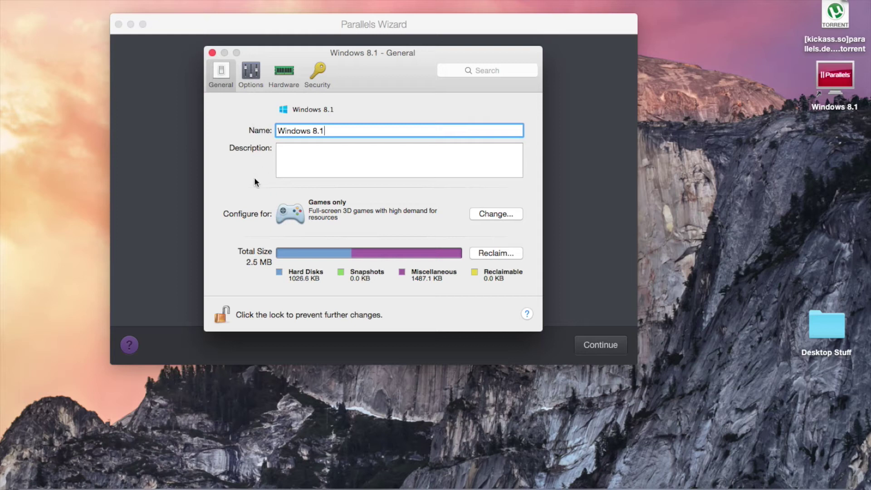
{"action": "left_click", "coordinate": [478, 211]}
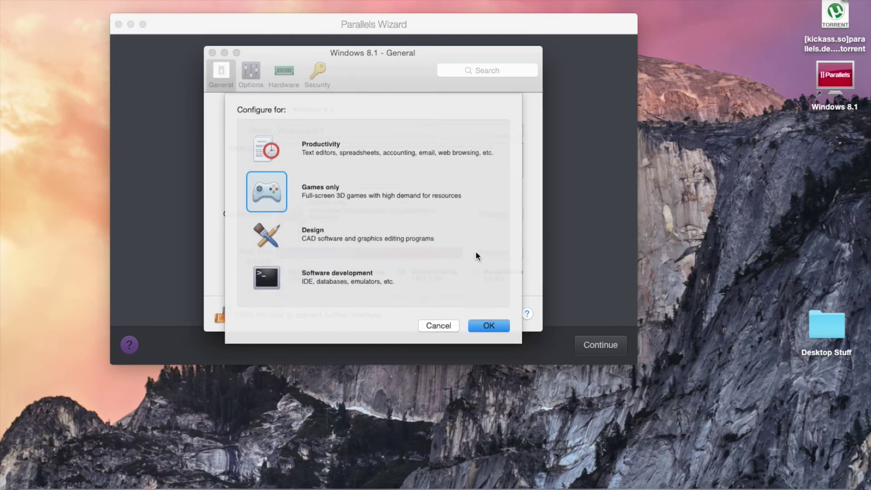
Confirm Games only, close the settings window, and start installing Windows 8.1.
{"action": "left_click", "coordinate": [476, 325]}
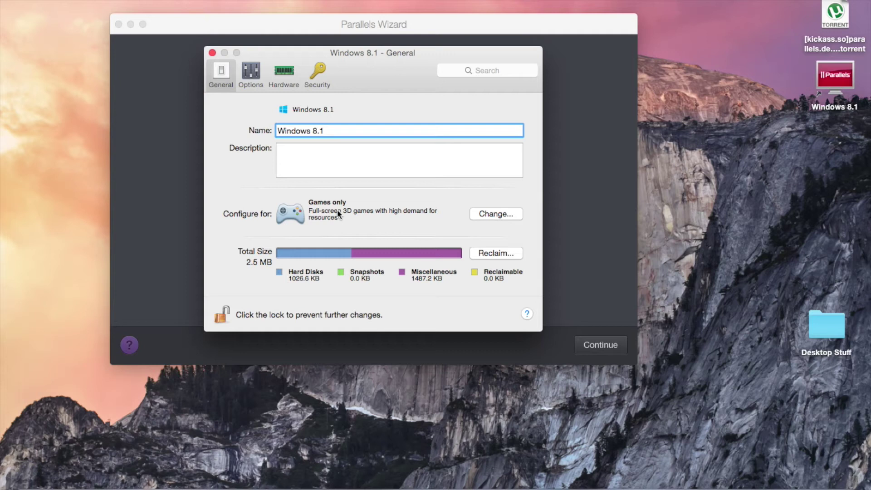
{"action": "left_click", "coordinate": [212, 52]}
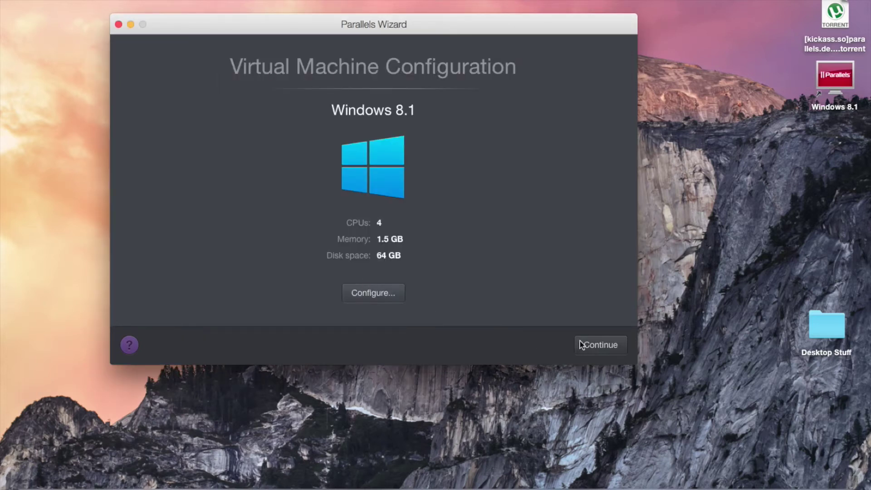
{"action": "left_click", "coordinate": [598, 347]}
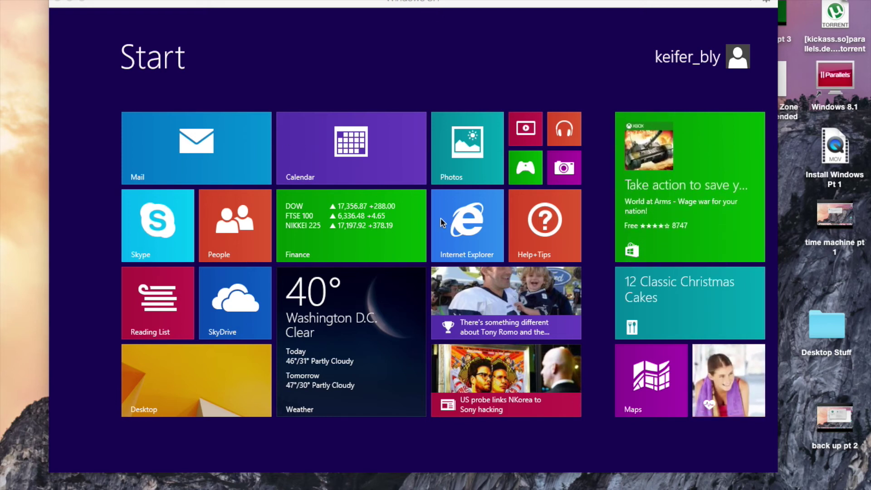
Launch the Finance tile from the Start screen, then close the Finance app.
{"action": "left_click", "coordinate": [225, 388]}
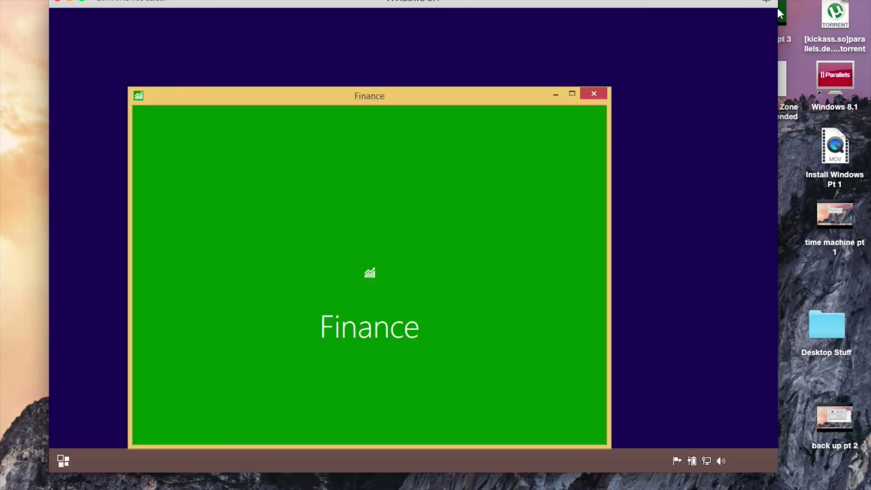
{"action": "mouse_move", "coordinate": [744, 25]}
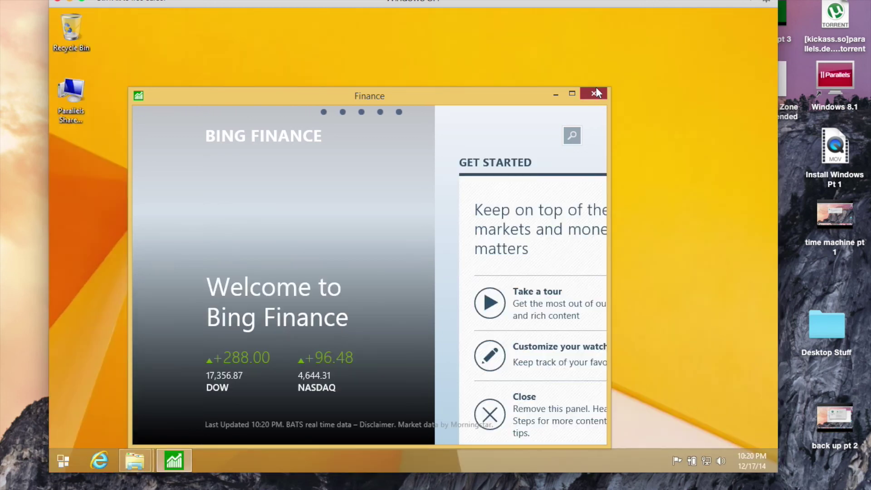
{"action": "left_click", "coordinate": [595, 93]}
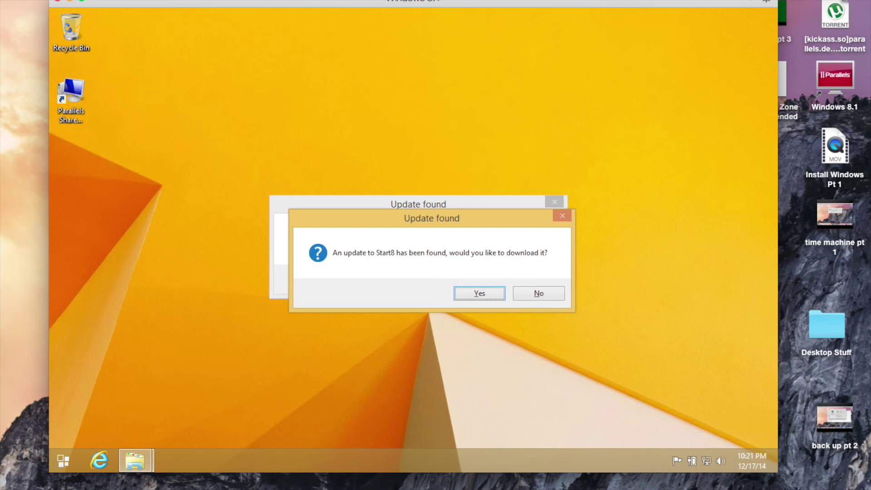
Look through the VM's Actions, Devices, Window, Help and View menus.
{"action": "left_click", "coordinate": [193, 0]}
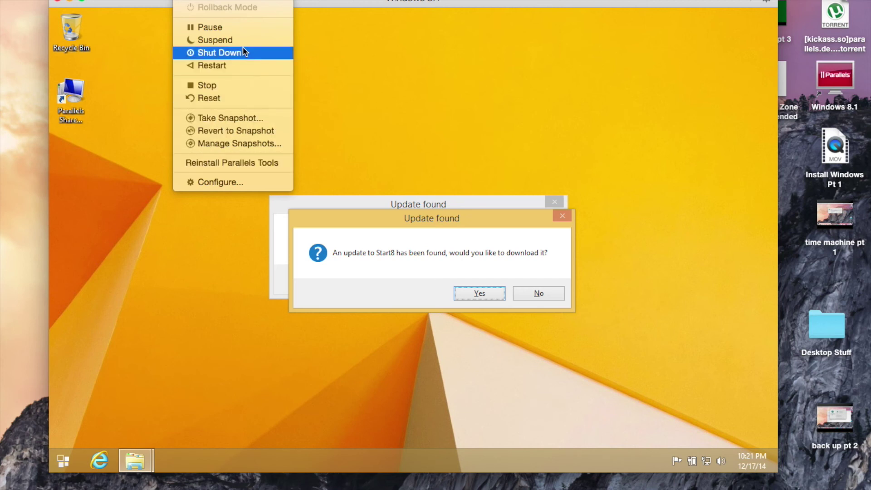
{"action": "mouse_move", "coordinate": [234, 1]}
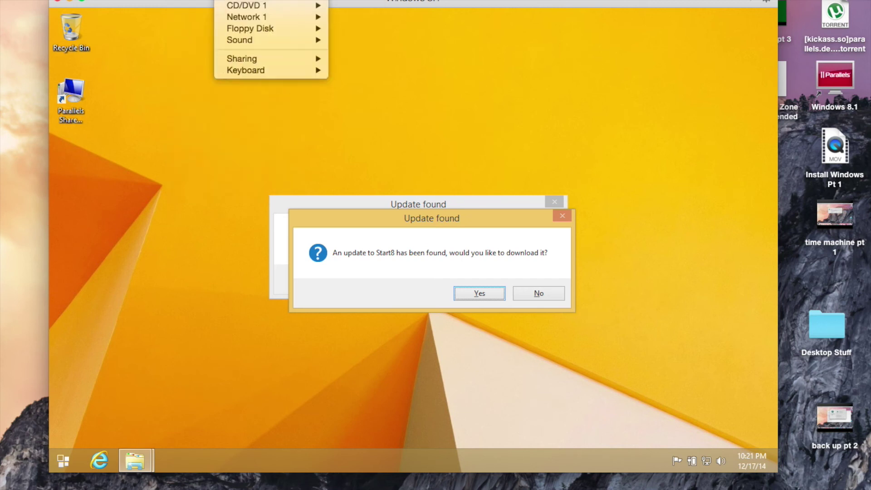
{"action": "mouse_move", "coordinate": [302, 6]}
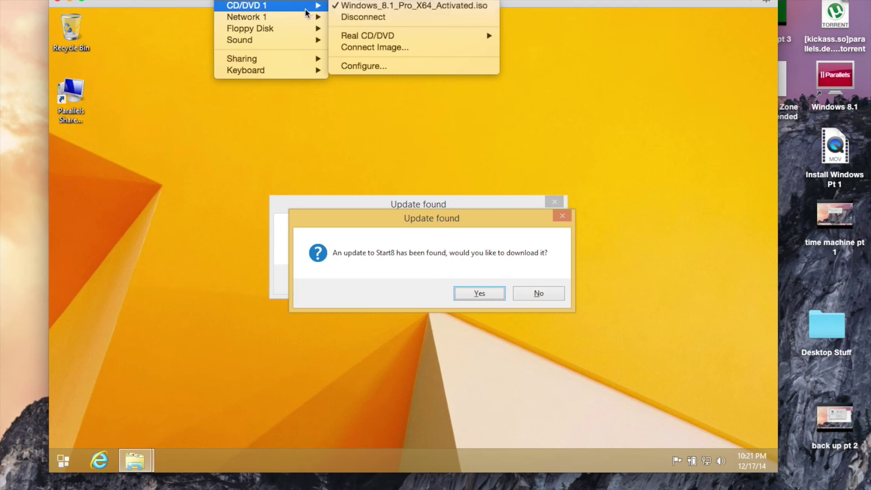
{"action": "mouse_move", "coordinate": [277, 1]}
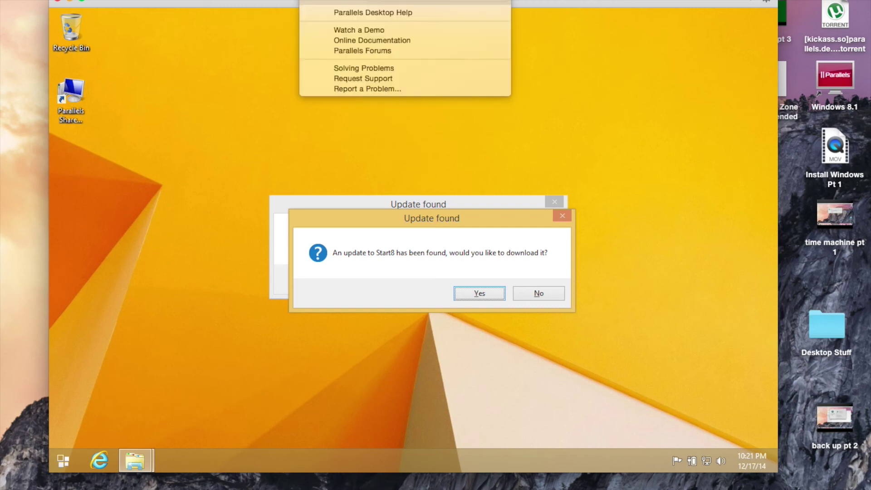
{"action": "mouse_move", "coordinate": [183, 1]}
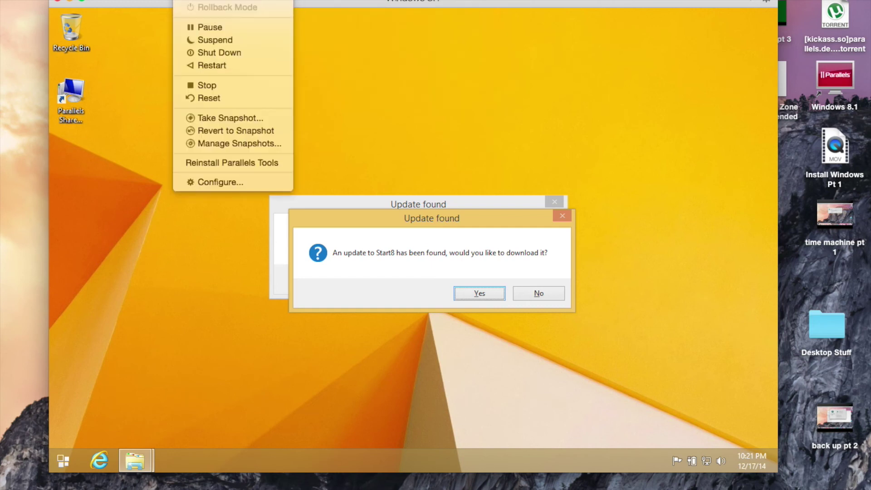
{"action": "mouse_move", "coordinate": [154, 1]}
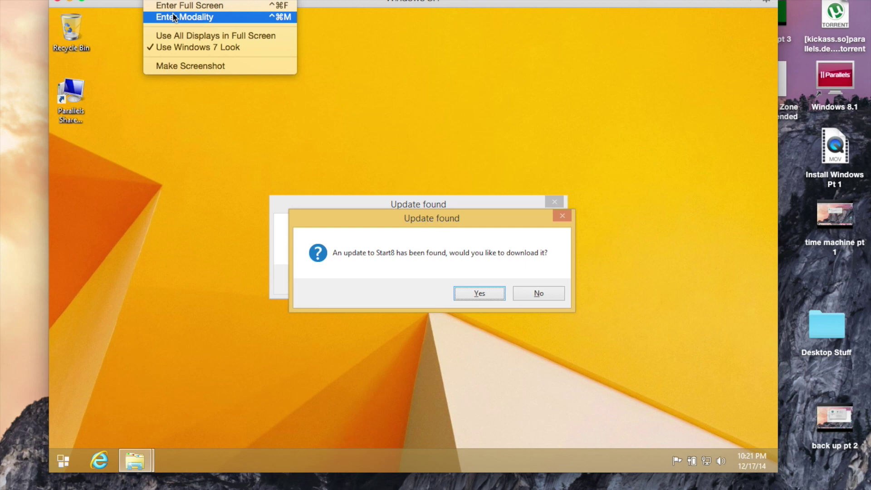
Switch Windows 8.1 to Modality view, then move its small window mid-screen and enlarge it.
{"action": "left_click", "coordinate": [174, 17]}
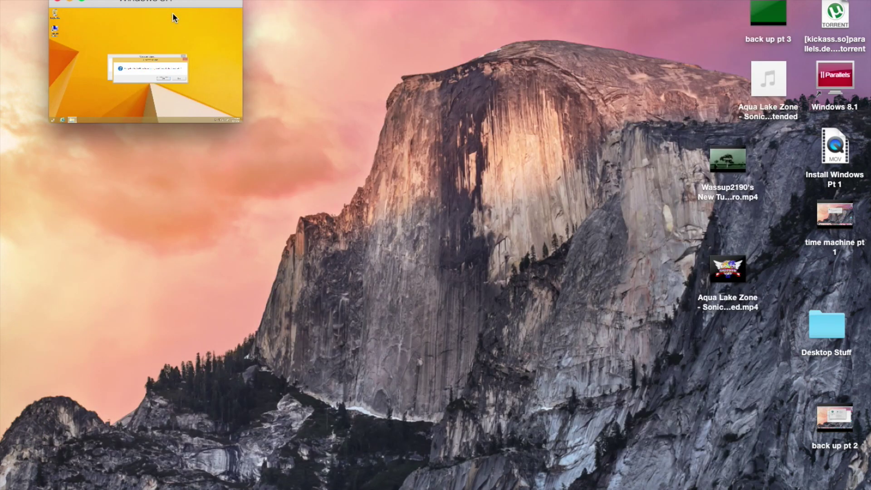
{"action": "left_click_drag", "start_coordinate": [175, 3], "coordinate": [396, 163]}
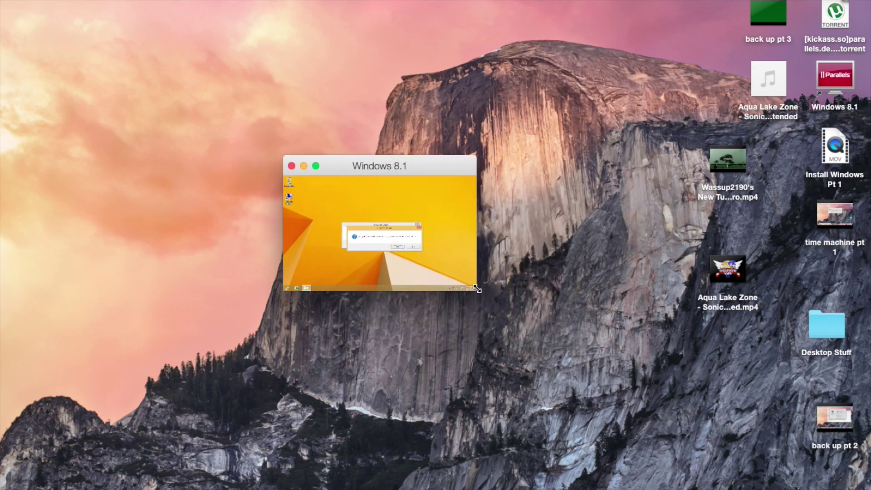
{"action": "left_click_drag", "start_coordinate": [476, 289], "coordinate": [421, 264]}
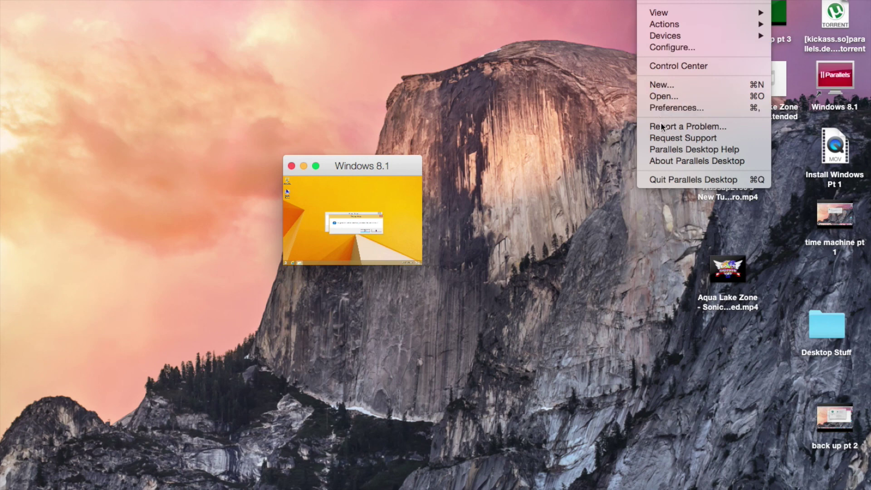
Move the Windows 8.1 window top-left, enlarge it to a large size, then minimize it.
{"action": "left_click_drag", "start_coordinate": [404, 171], "coordinate": [313, 2]}
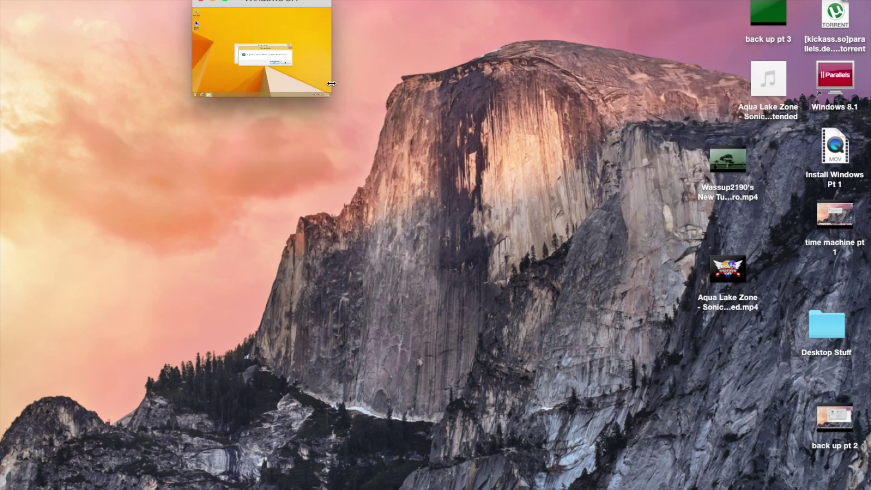
{"action": "left_click_drag", "start_coordinate": [330, 96], "coordinate": [731, 351]}
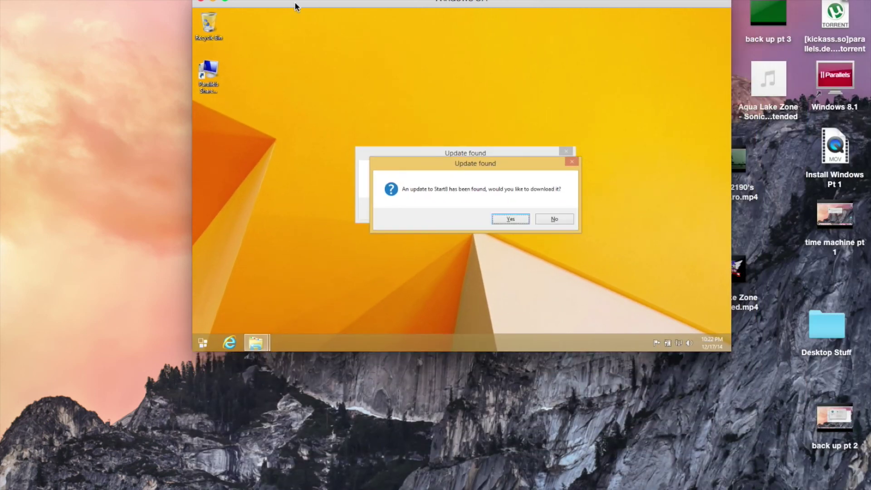
{"action": "left_click", "coordinate": [212, 1]}
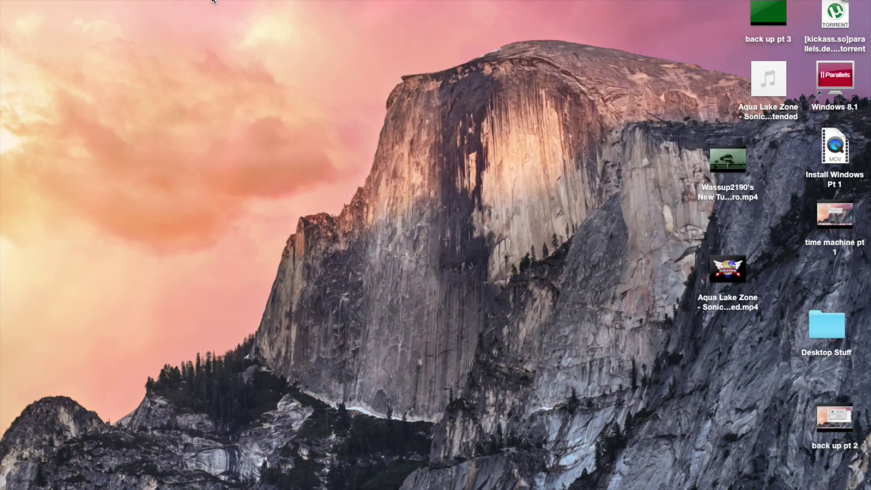